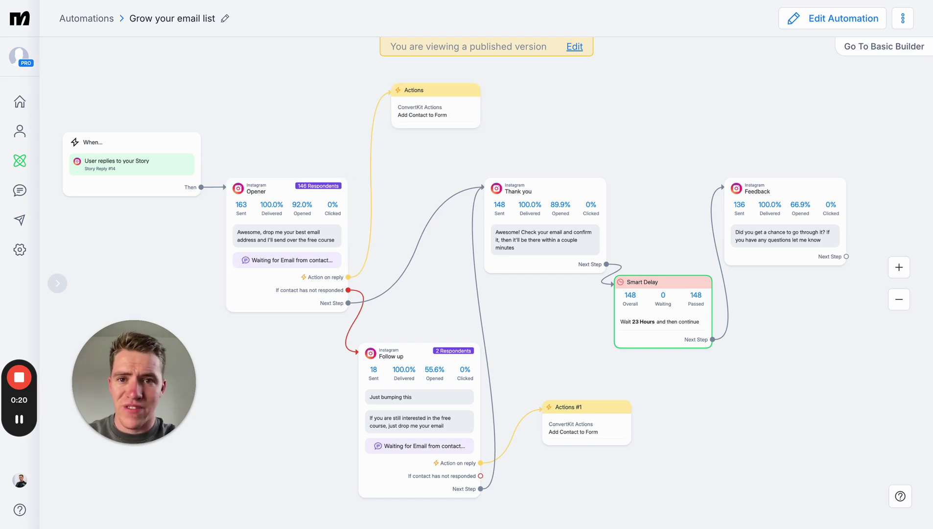
- Switch to the 'Convert your Instagram Comments into Sales' automation tab showing its comment trigger and DM reply
key("ctrl+Tab")
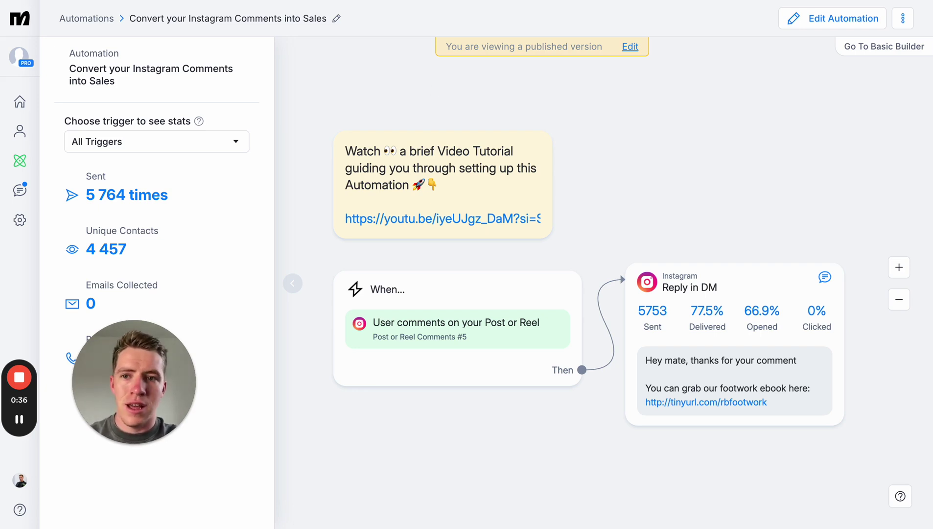
- Return to the 'Grow your email list' automation tab to walk through its story-reply flow
key("ctrl+Tab")
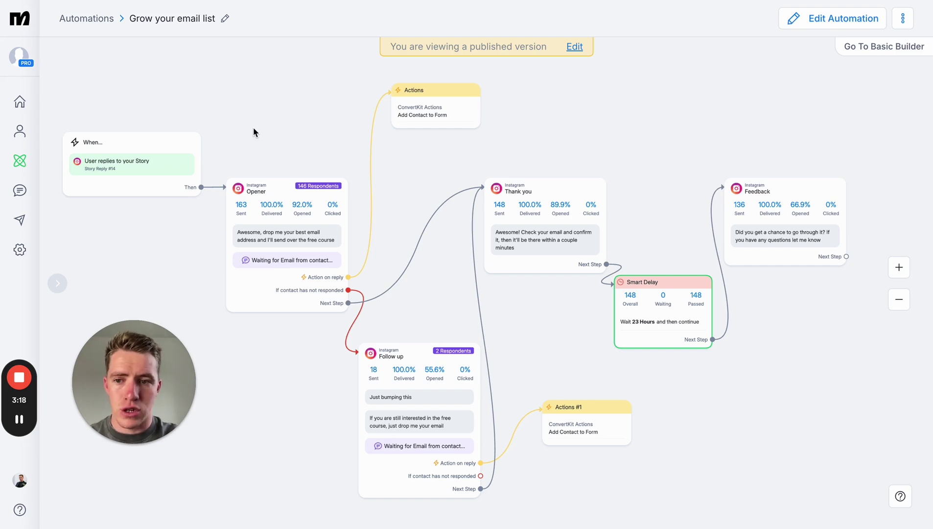
- View the Instagram story inviting 'course' replies, then return to the ManyChat 'Grow your email list' flow
key("alt+Tab")
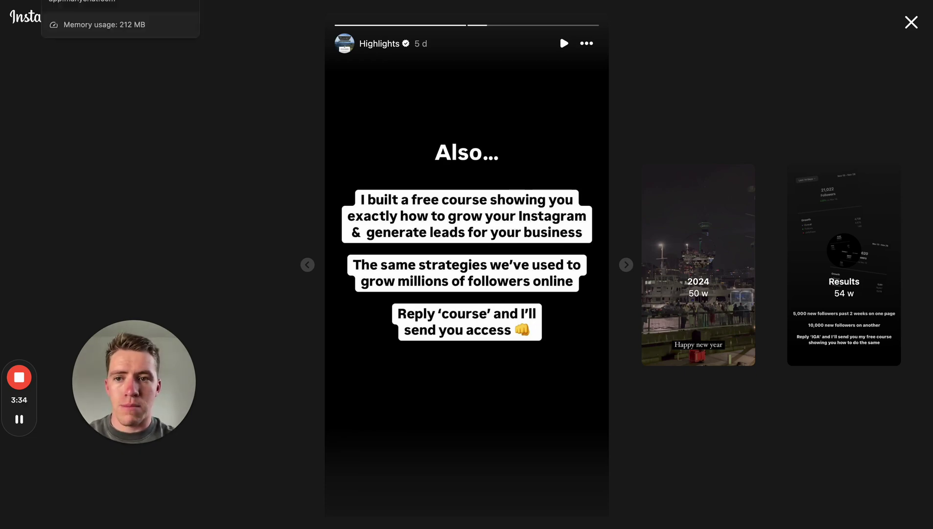
left_click(120, 1)
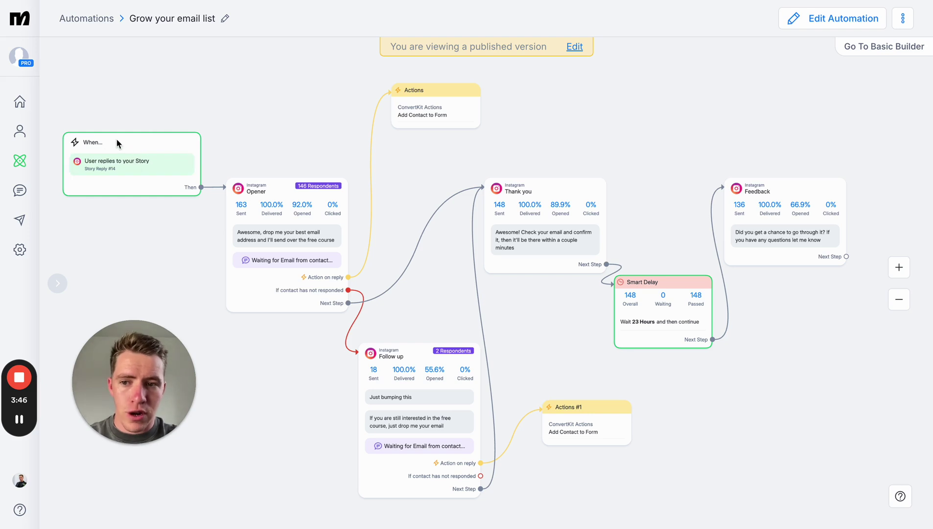
left_click(118, 170)
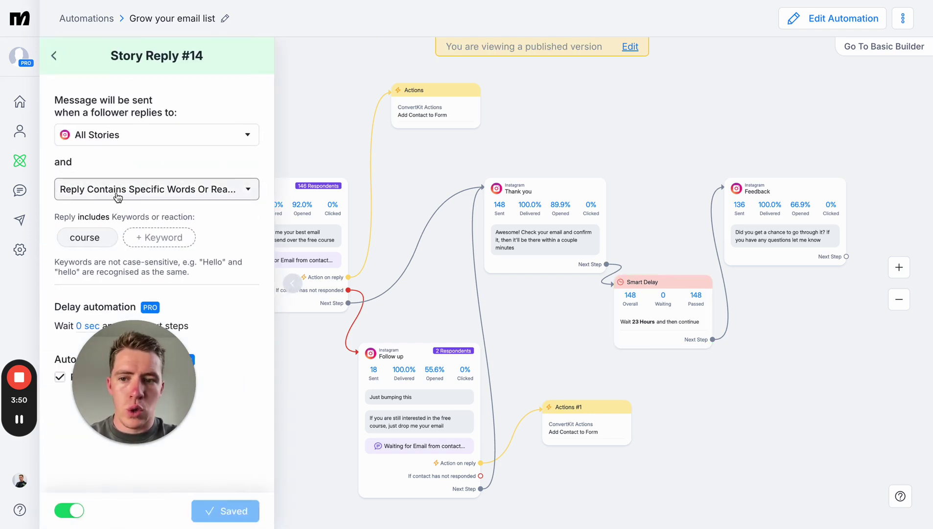
left_click_drag(136, 349, 826, 349)
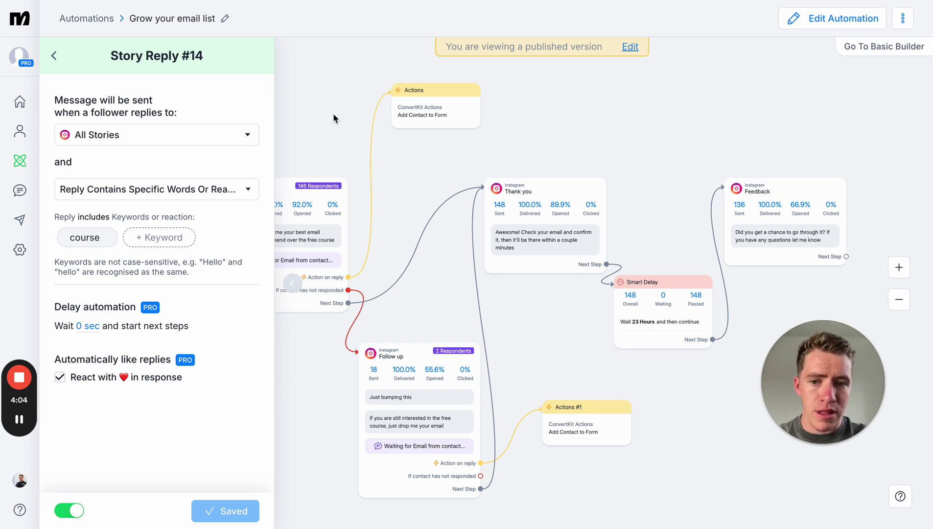
left_click(292, 283)
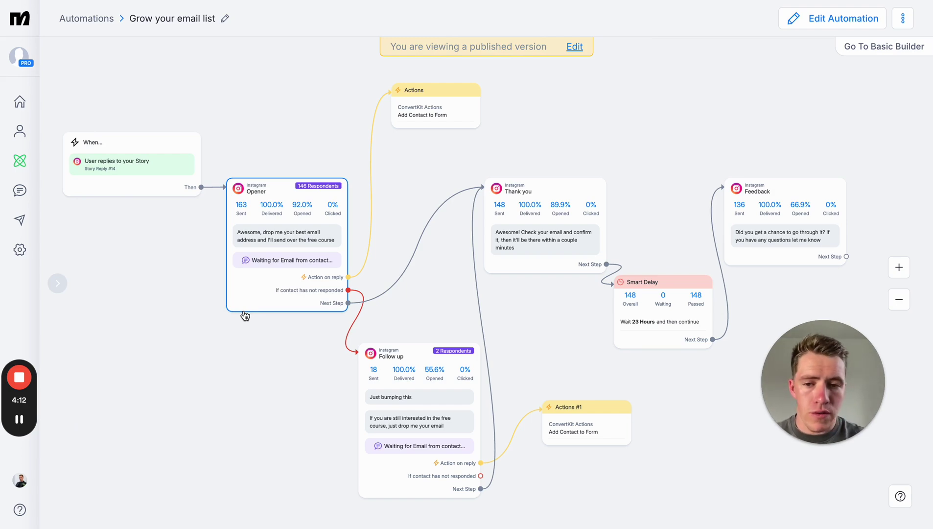
left_click(264, 259)
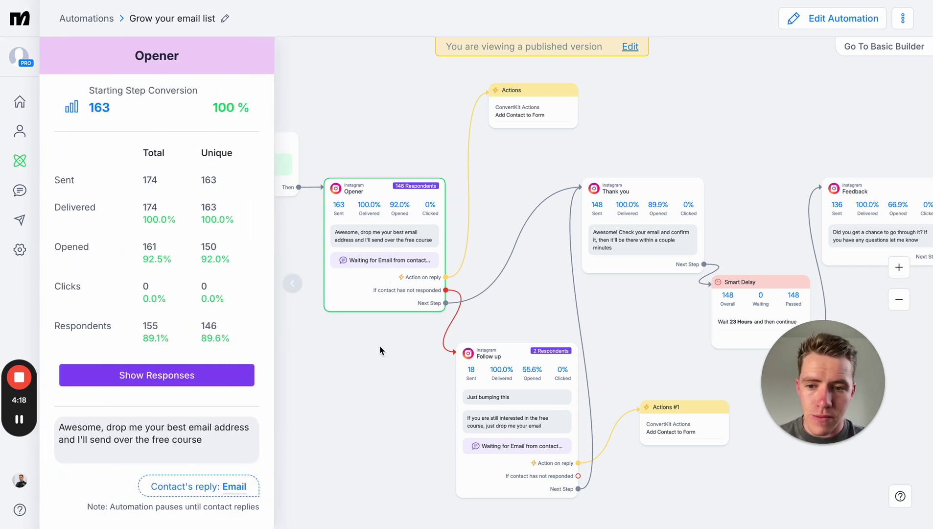
left_click(338, 346)
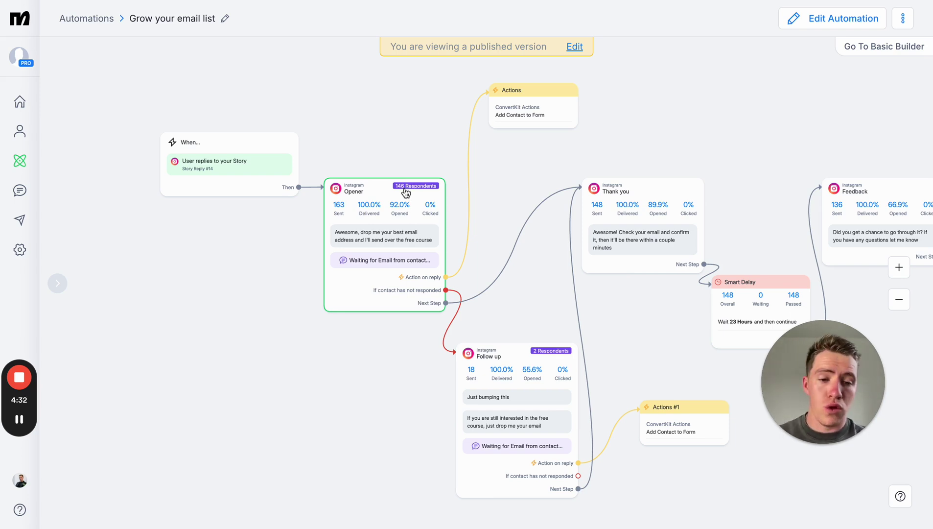
- Pan the flow canvas left to reveal the opener, Smart Delay and Feedback steps
left_click_drag(831, 337, 197, 328)
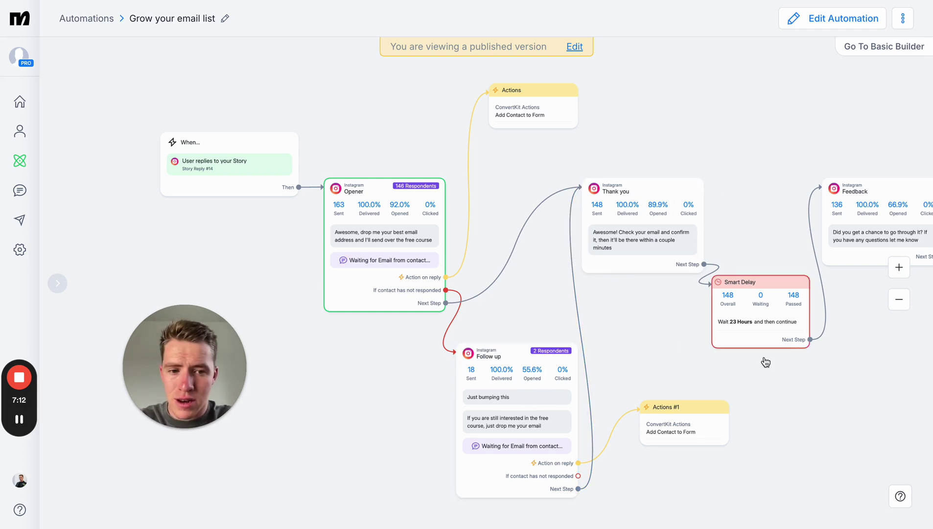
left_click_drag(767, 321, 698, 319)
left_click(698, 319)
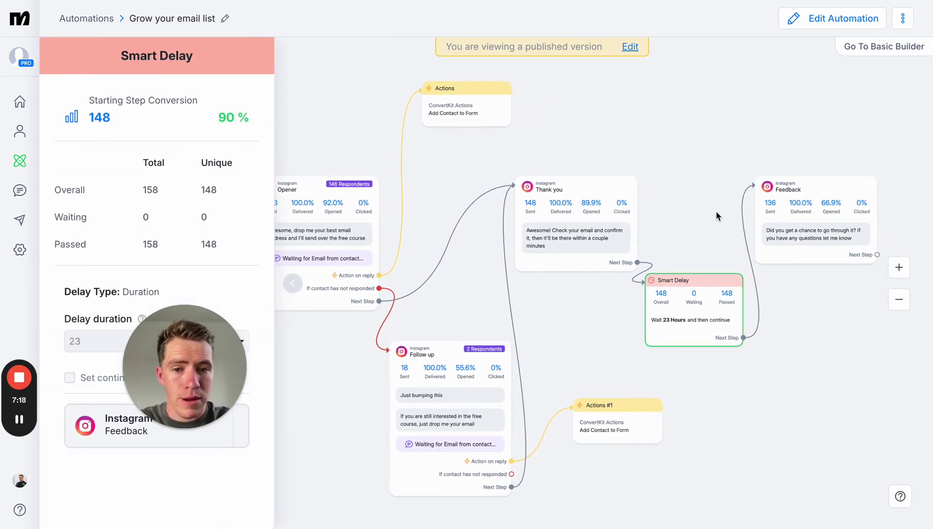
left_click(293, 285)
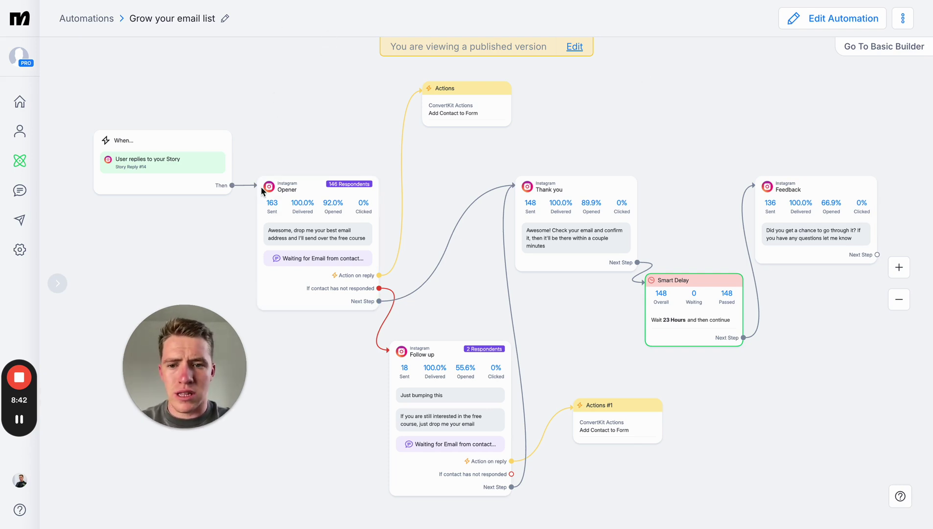
key("alt+Tab")
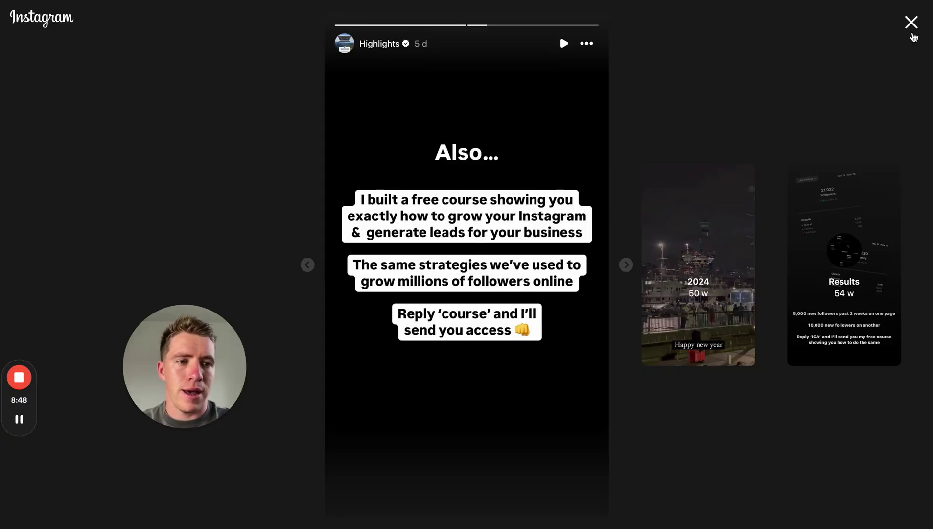
key("alt+Tab")
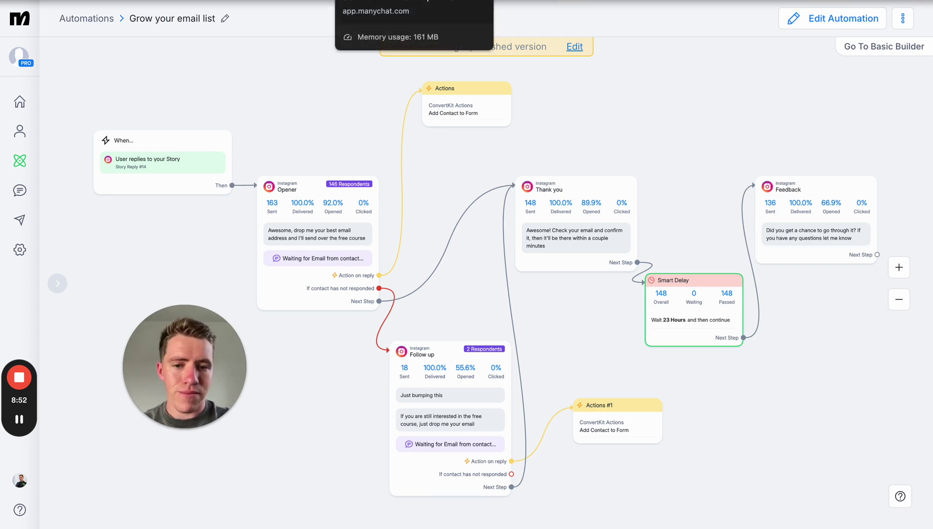
- Switch to the 'Convert your Instagram Comments into Sales' tab and pan its flow into view
left_click(382, 1)
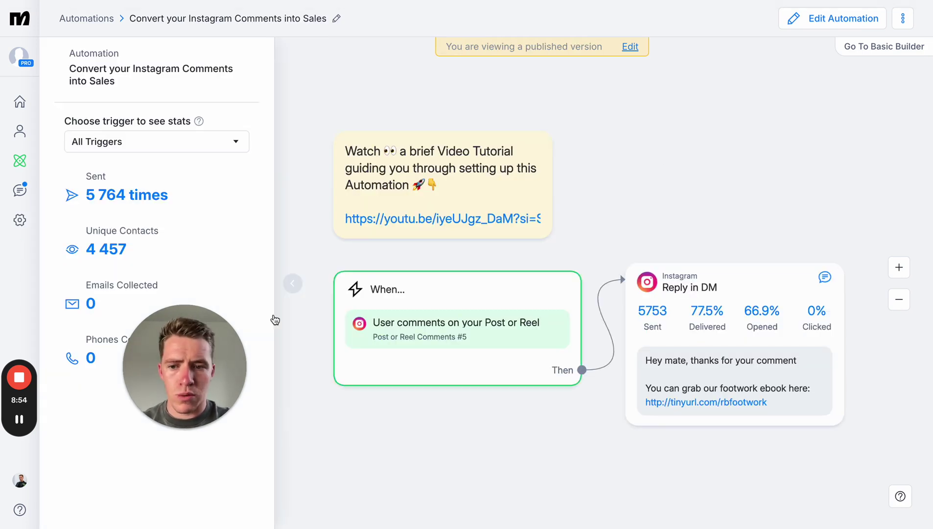
left_click_drag(196, 323, 844, 88)
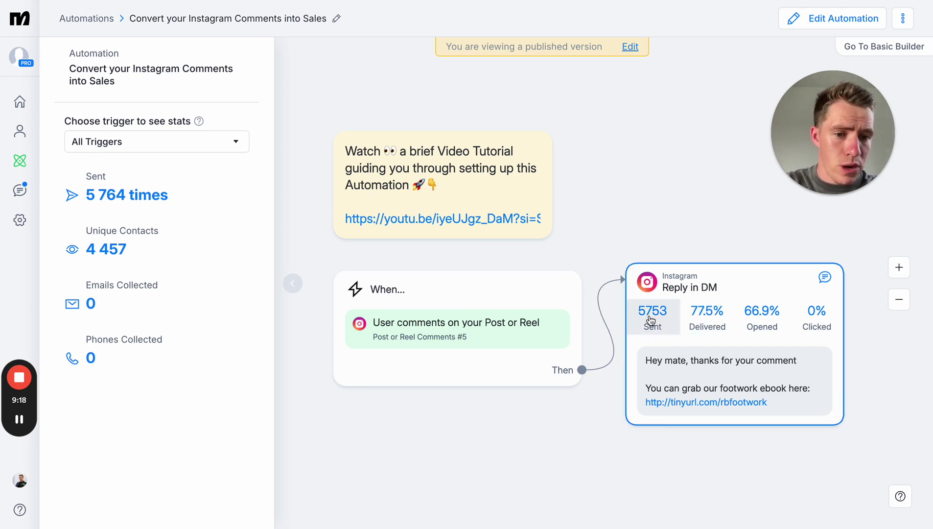
mouse_move(689, 313)
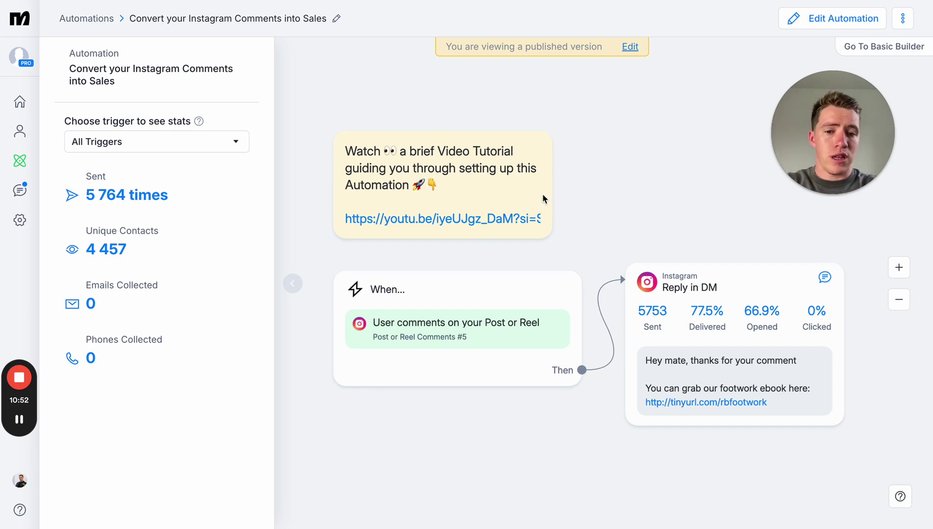
- Review the Post or Reel Comments #5 trigger's keywords and replies, then collapse its settings panel
left_click(423, 332)
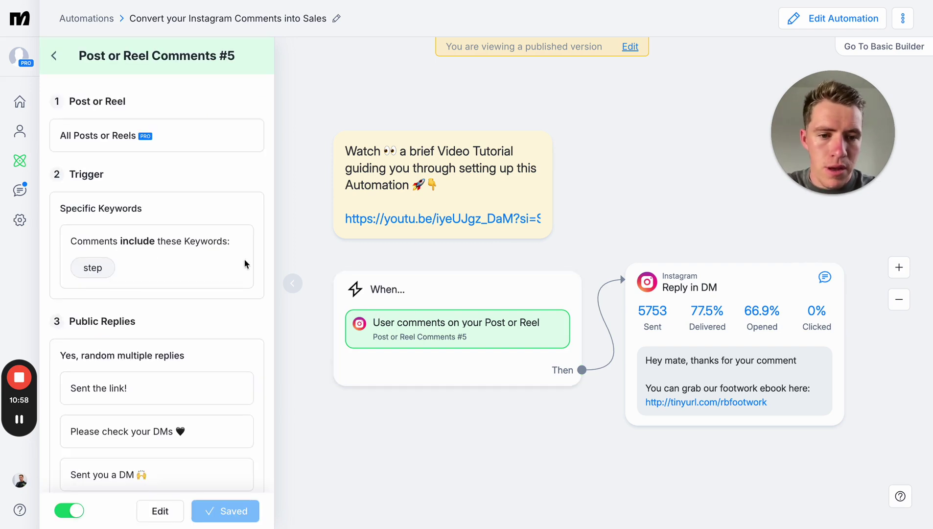
scroll(147, 358, "down", 1)
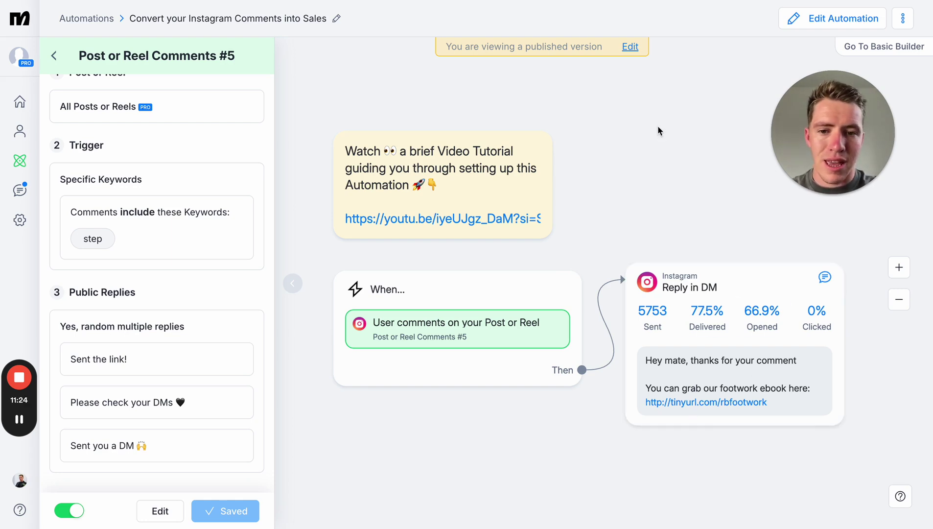
left_click(302, 284)
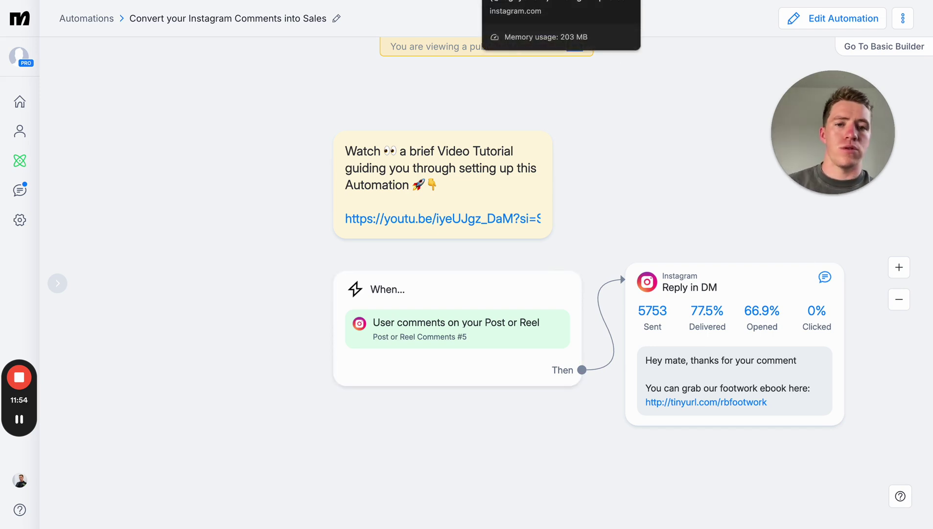
- Switch to the rugbybricks Instagram profile, scroll down its posts grid and back up
key("ctrl+Tab")
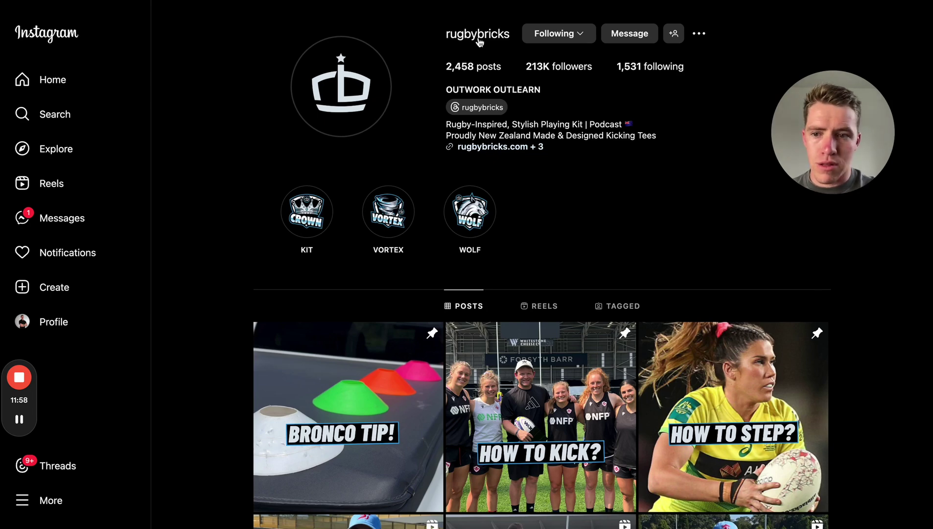
scroll(617, 226, "down", 1)
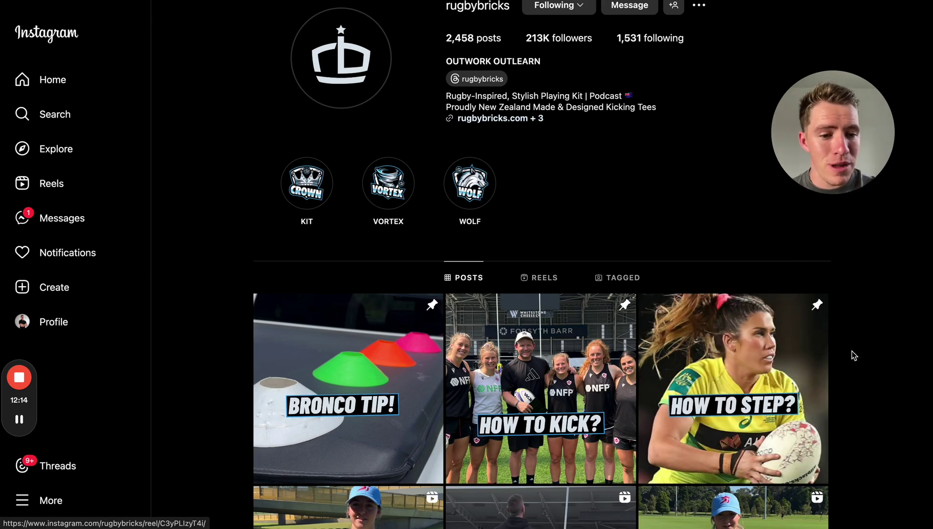
scroll(852, 351, "down", 2)
scroll(852, 350, "down", 3)
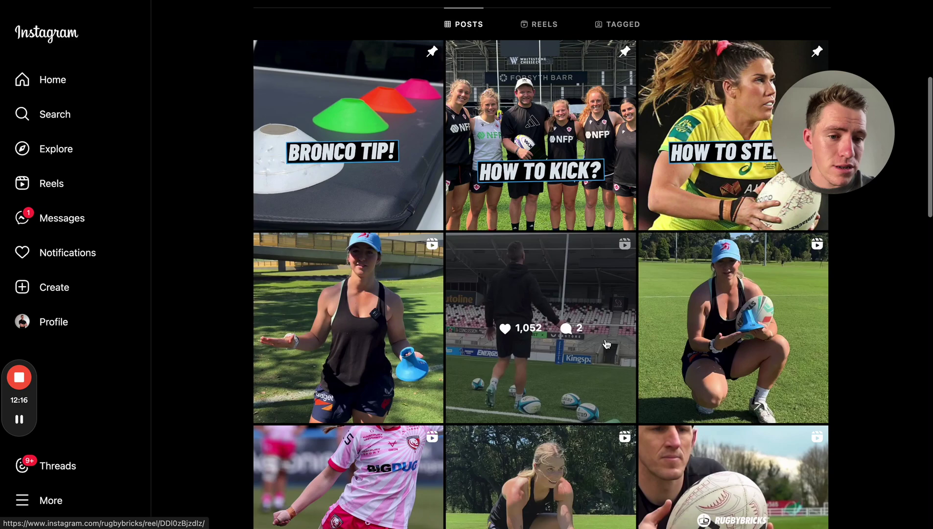
scroll(333, 327, "down", 3)
scroll(783, 382, "down", 2)
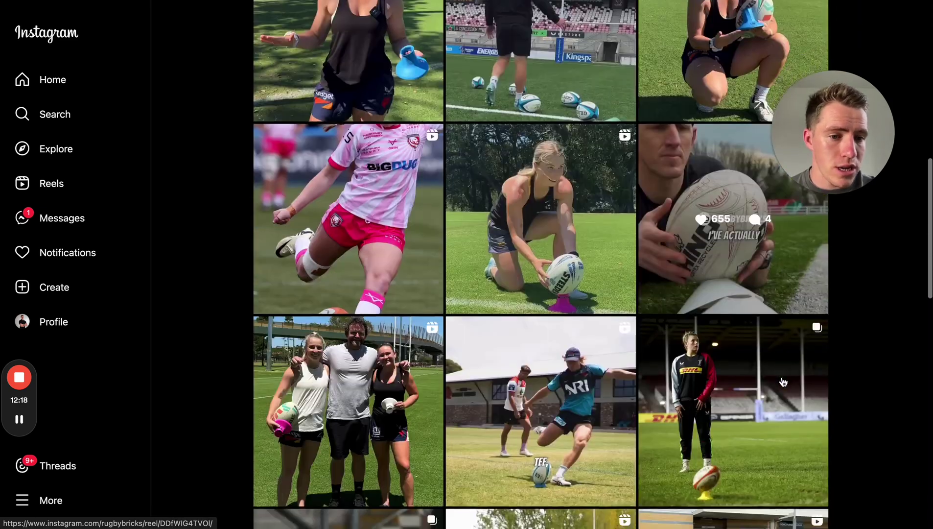
scroll(361, 432, "down", 2)
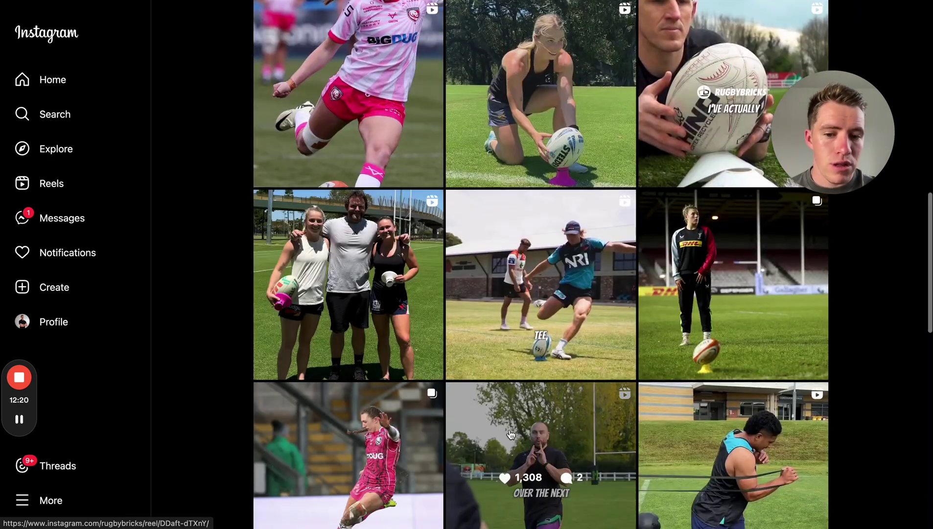
scroll(782, 394, "down", 3)
scroll(336, 454, "up", 15)
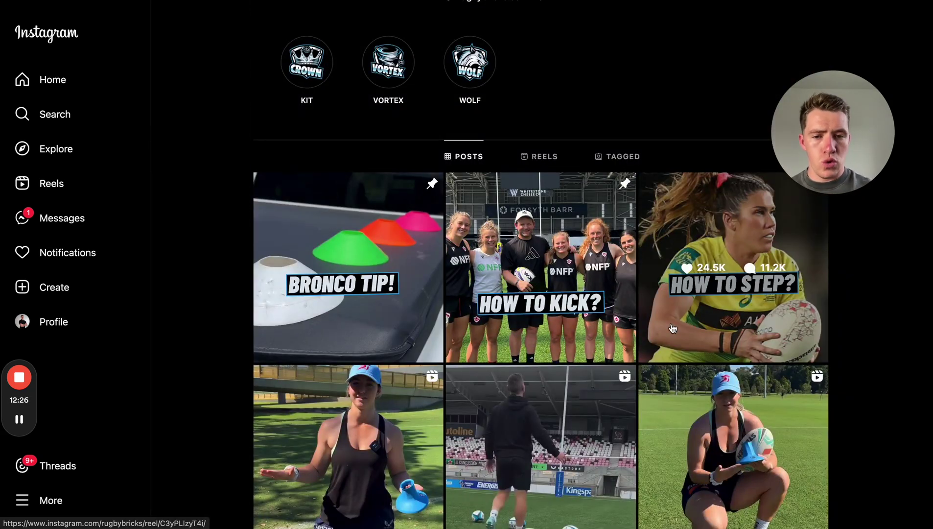
scroll(686, 313, "up", 3)
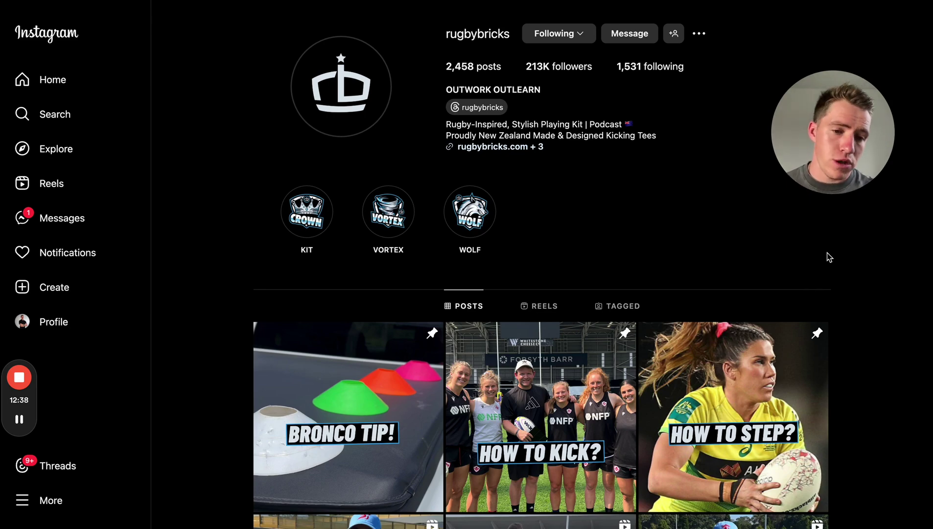
left_click(760, 355)
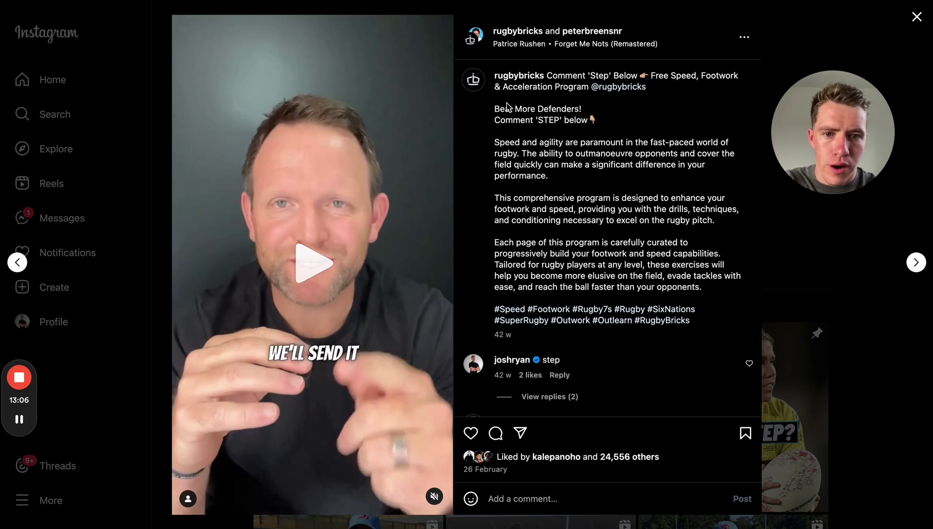
scroll(552, 219, "down", 4)
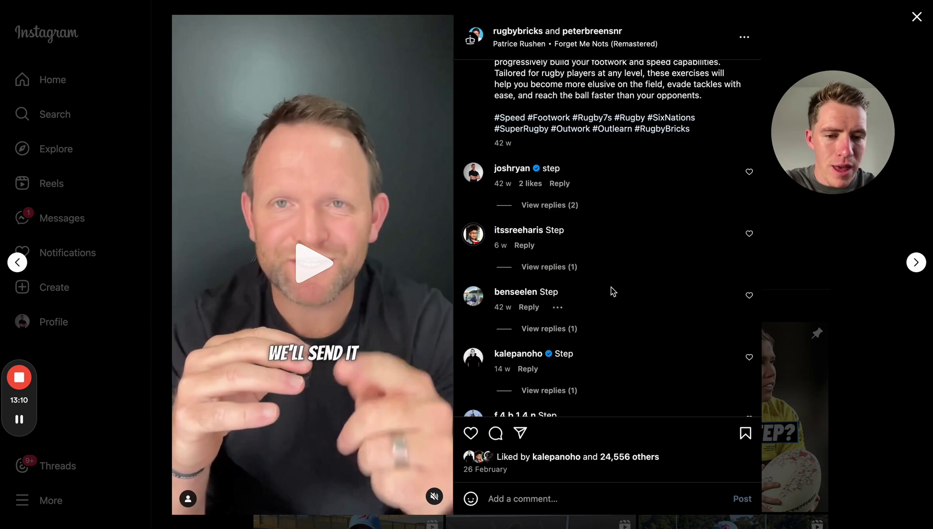
scroll(612, 292, "down", 3)
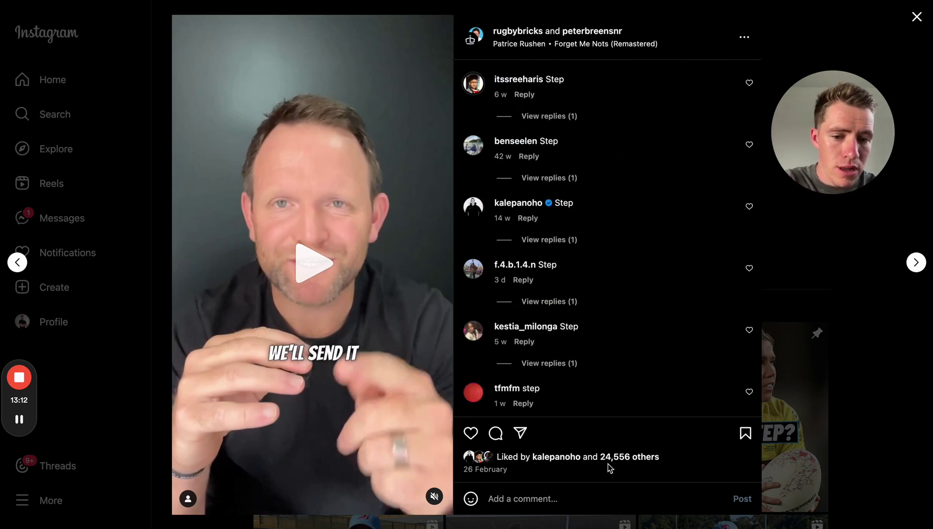
left_click(854, 307)
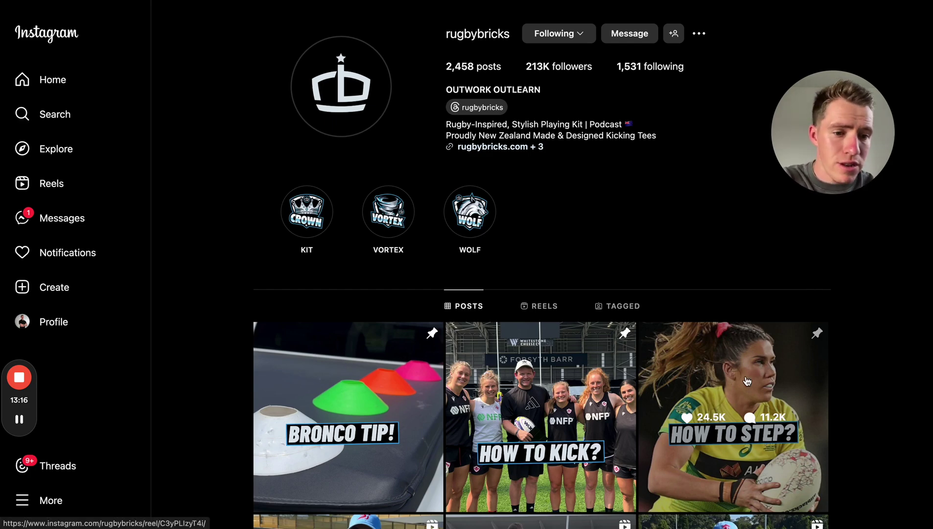
- Return to the ManyChat comments-into-sales flow with its footwork-ebook DM reply
left_click(455, 4)
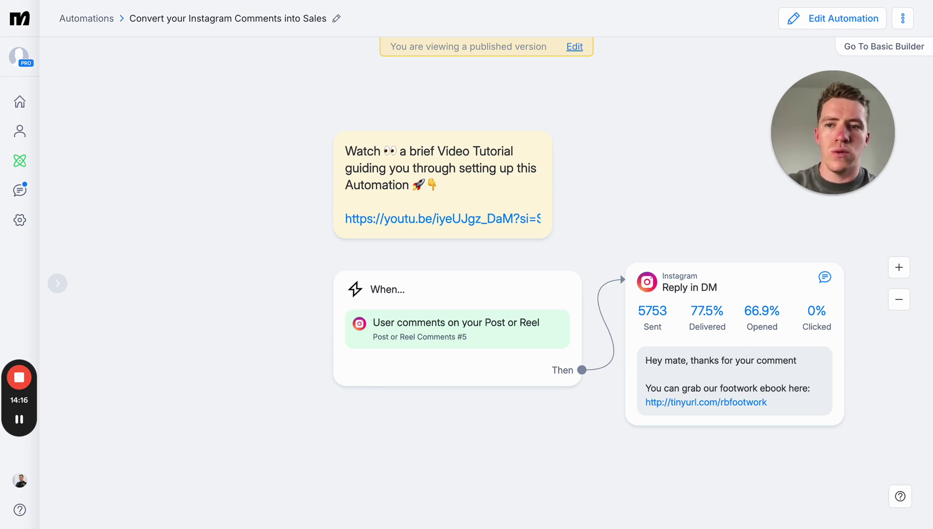
- Switch back to the 'Grow your email list' automation tab with its story-reply trigger
key("ctrl+Tab")
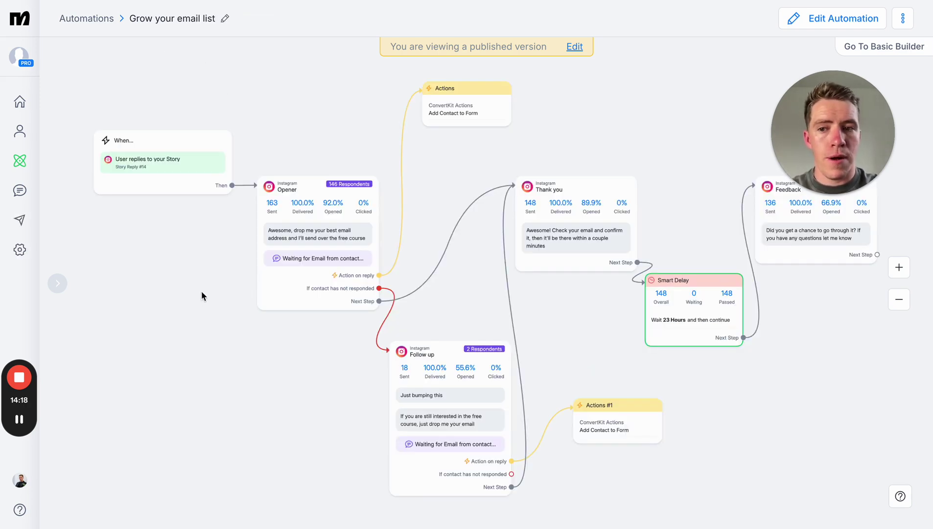